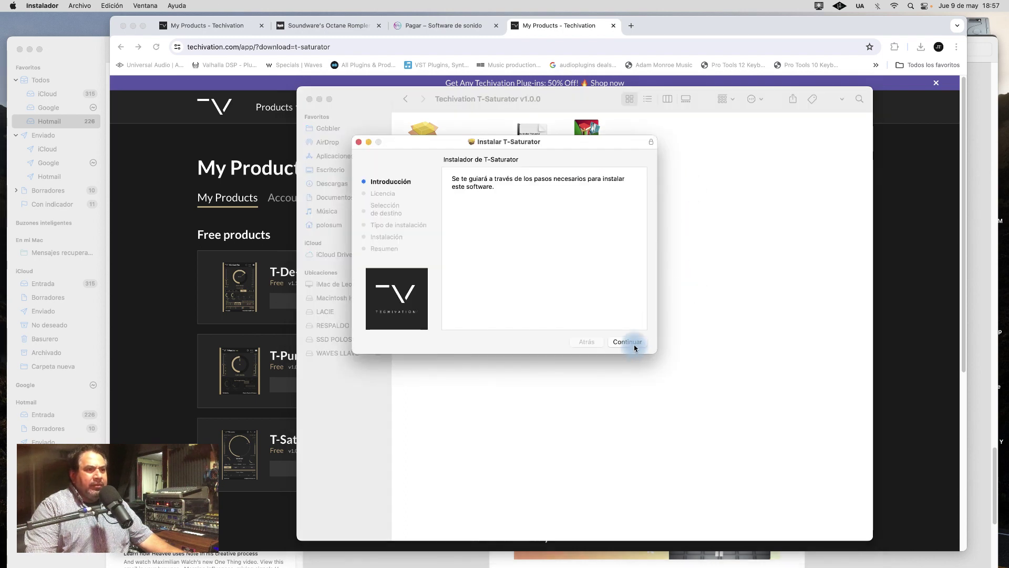
Run the T-Saturator installer: accept the licence agreement, start the standard installation on Macintosh HD and authorise it with the account password.
{"action": "left_click", "coordinate": [628, 343]}
{"action": "left_click", "coordinate": [631, 343]}
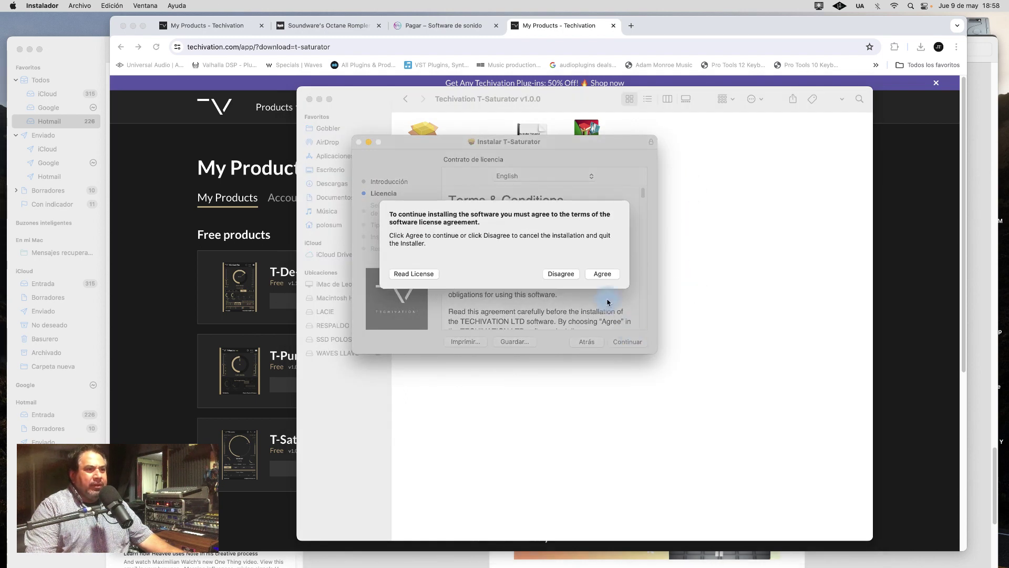
{"action": "left_click", "coordinate": [600, 275]}
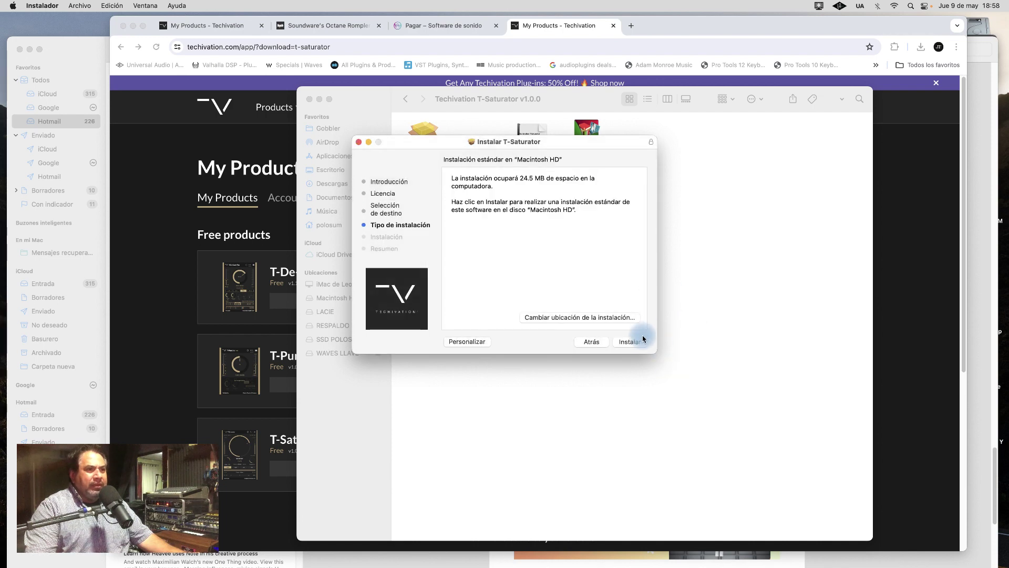
{"action": "left_click", "coordinate": [639, 342]}
{"action": "type", "text": "••••••"}
{"action": "left_click", "coordinate": [536, 248]}
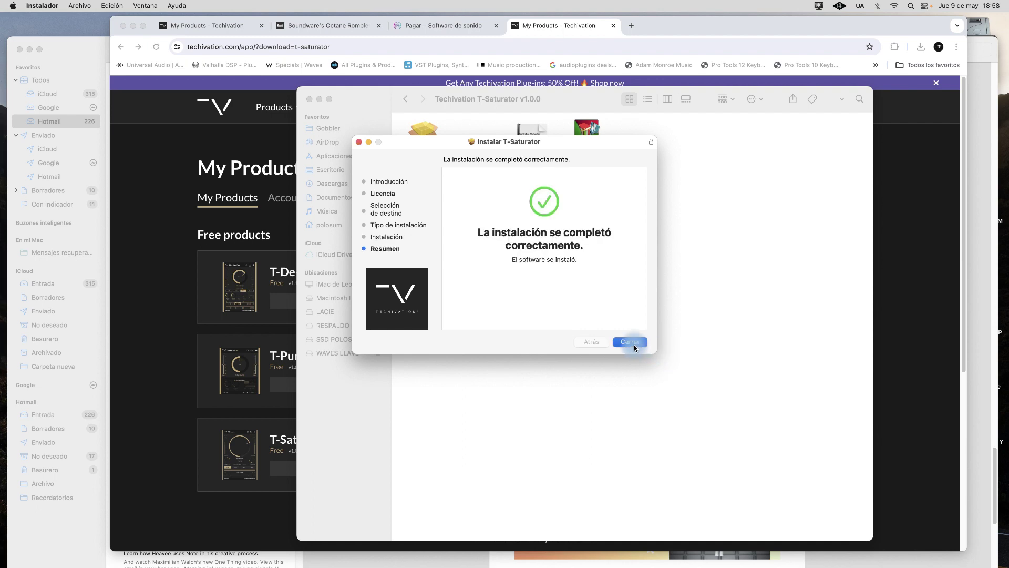
Close the T-Saturator installer and keep its package instead of moving it to the trash.
{"action": "left_click", "coordinate": [632, 343]}
{"action": "left_click", "coordinate": [550, 196]}
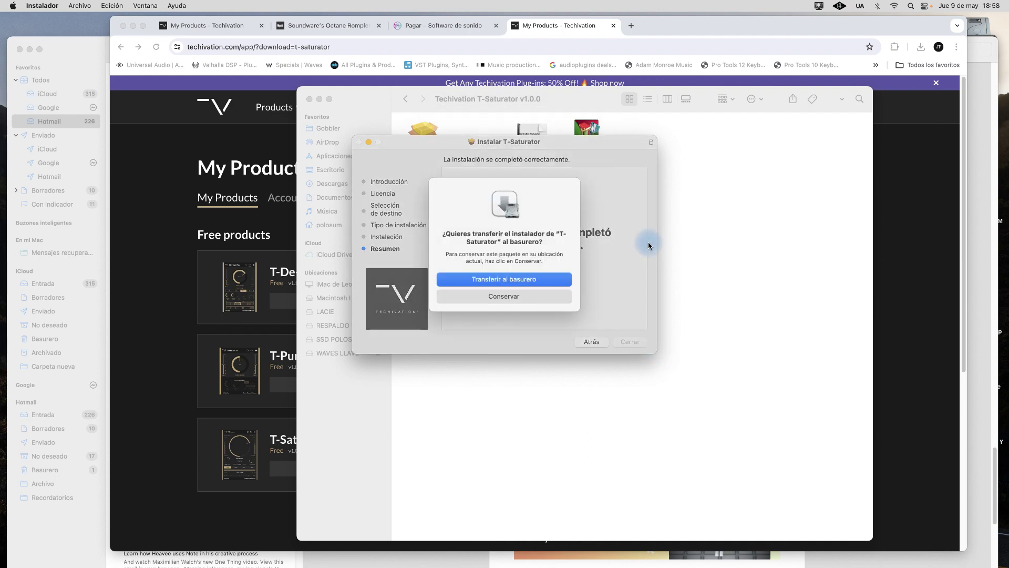
{"action": "left_click", "coordinate": [534, 296]}
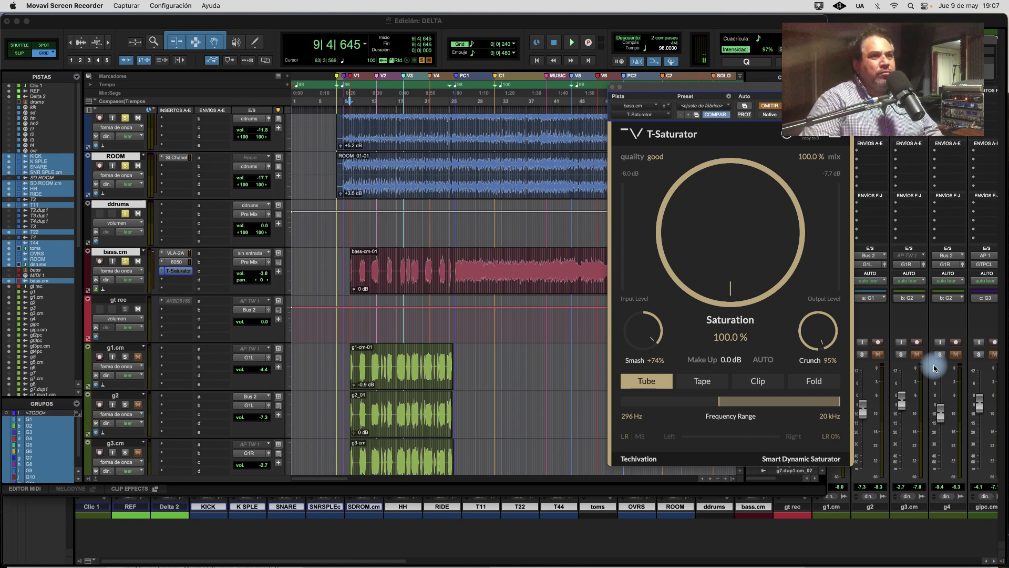
Play the session from bar 9, just before the bass.cm clip, with T-Saturator bypassed, and stop after listening.
{"action": "mouse_move", "coordinate": [741, 89]}
{"action": "left_mouse_down"}
{"action": "mouse_move", "coordinate": [717, 84]}
{"action": "mouse_move", "coordinate": [750, 86]}
{"action": "left_mouse_up"}
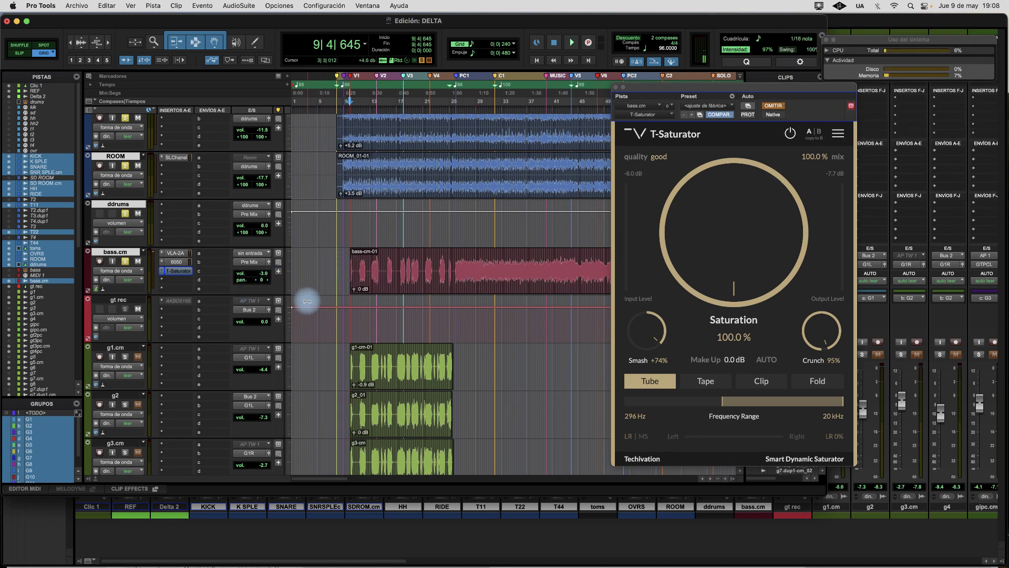
{"action": "left_click", "coordinate": [173, 272]}
{"action": "left_click", "coordinate": [174, 272]}
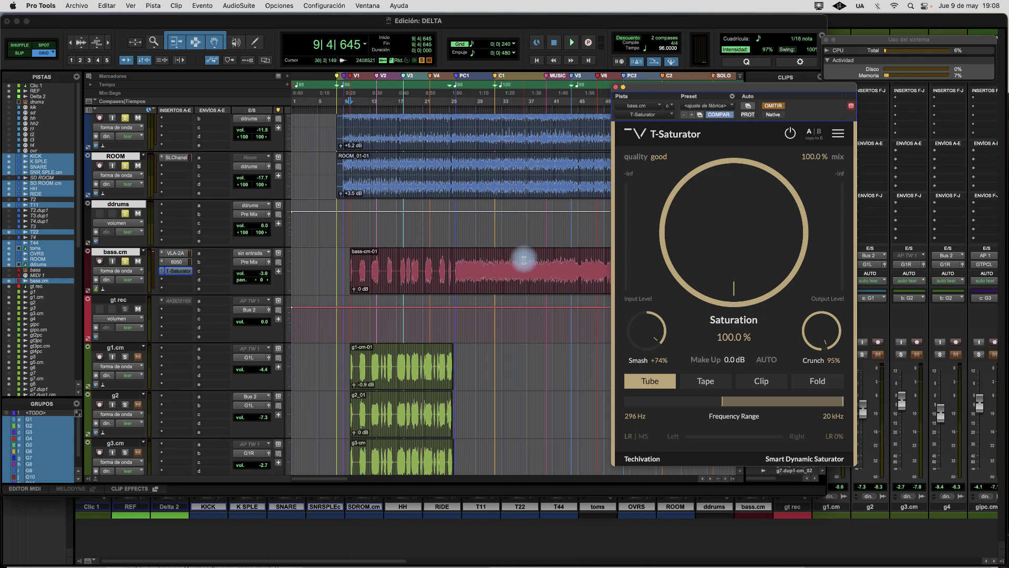
{"action": "left_click", "coordinate": [349, 254]}
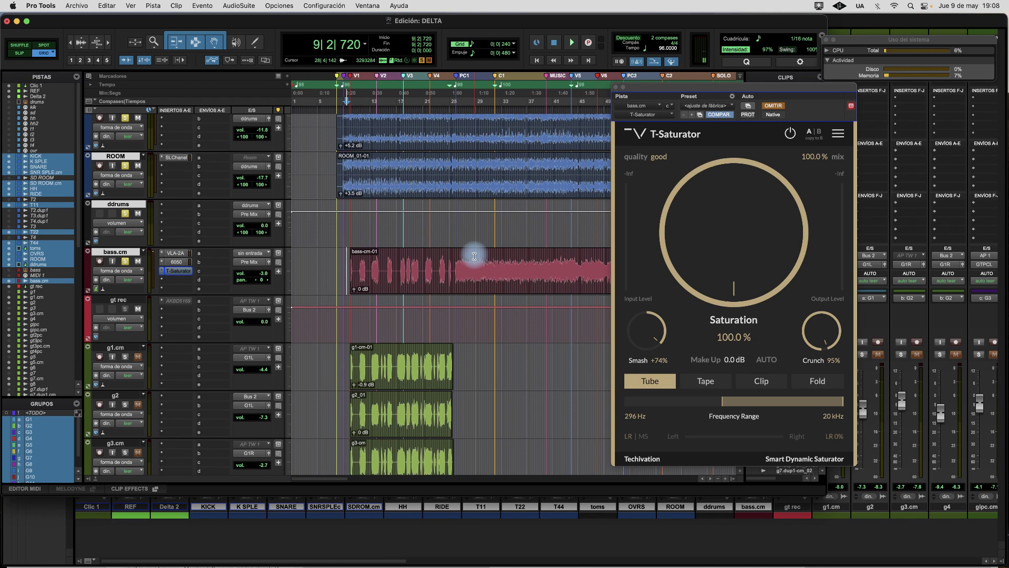
{"action": "key", "text": "space"}
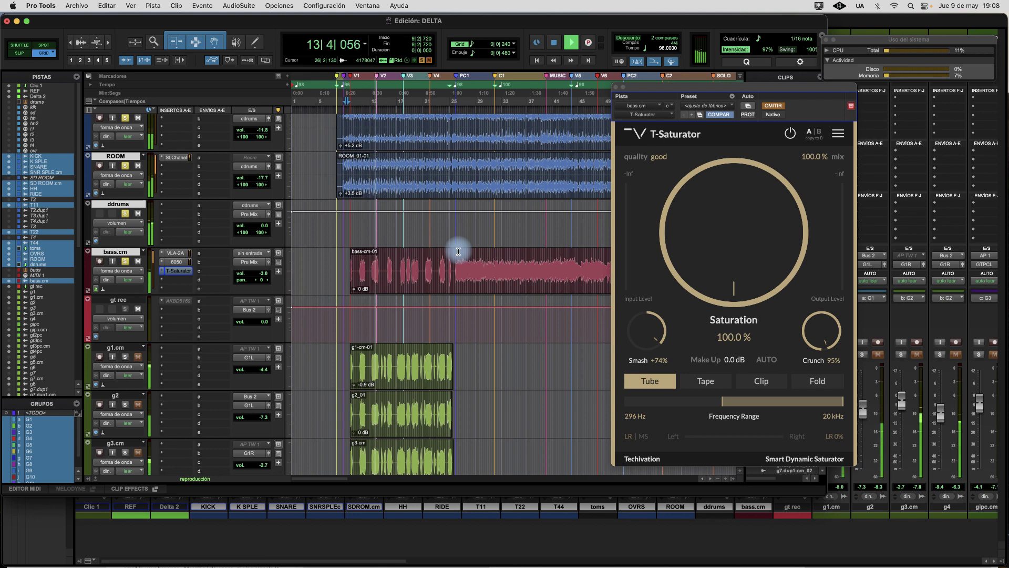
{"action": "key", "text": "space"}
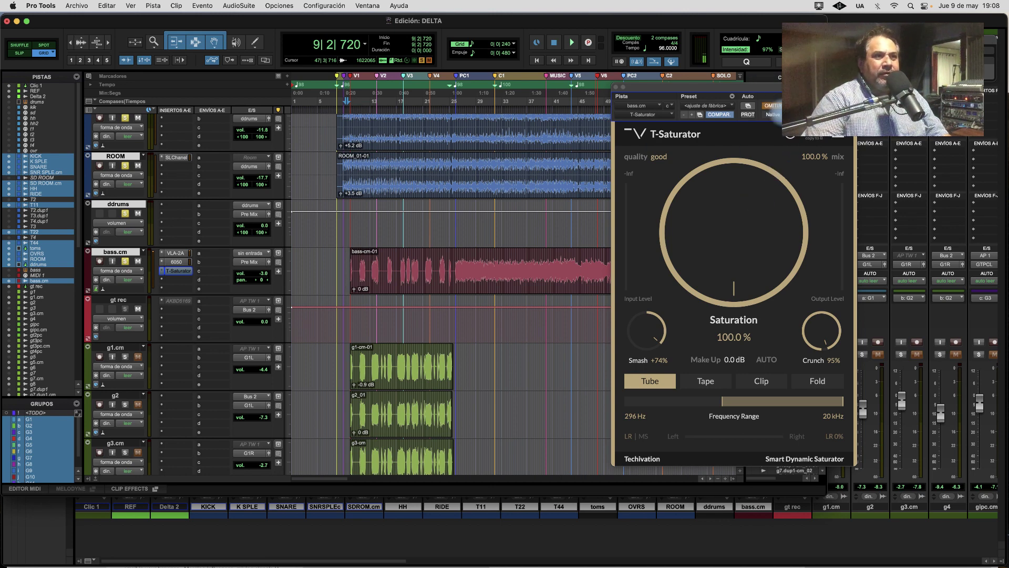
Play the session with T-Saturator active on the bass, audition the Tape, Clip and Fold modes and return to Tube.
{"action": "key", "text": "space"}
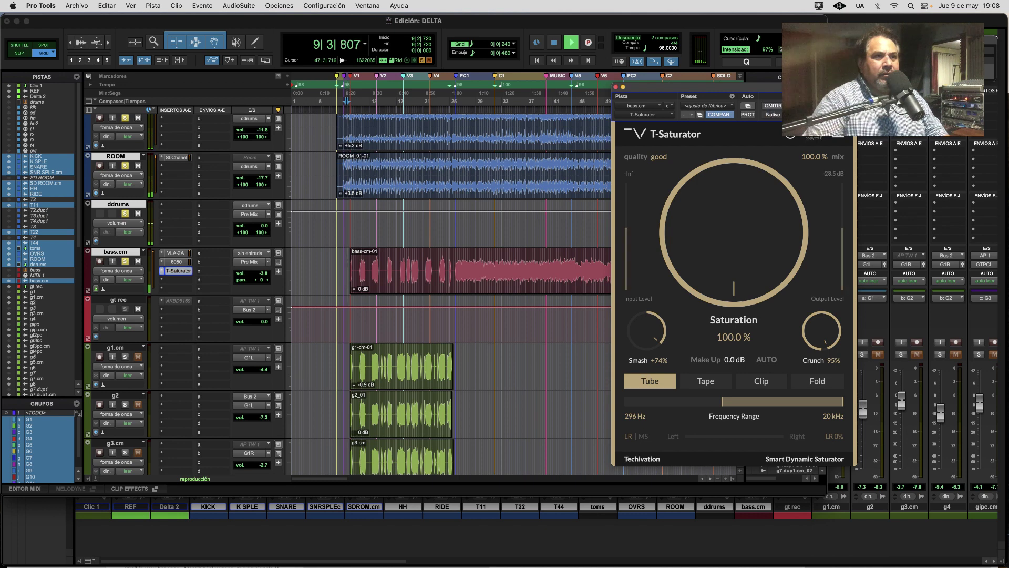
{"action": "left_click_drag", "start_coordinate": [788, 86], "coordinate": [767, 86]}
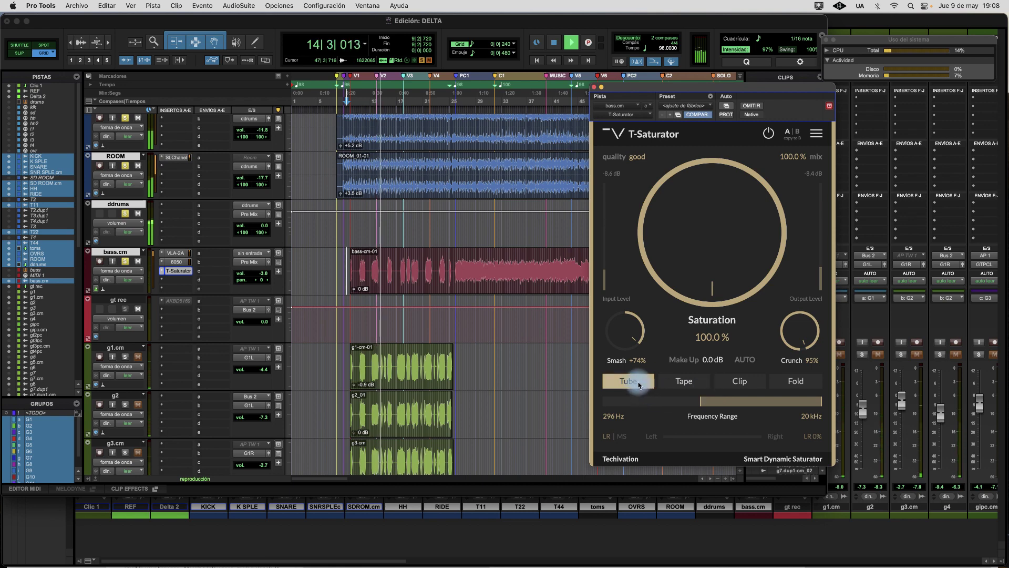
{"action": "left_click", "coordinate": [689, 382]}
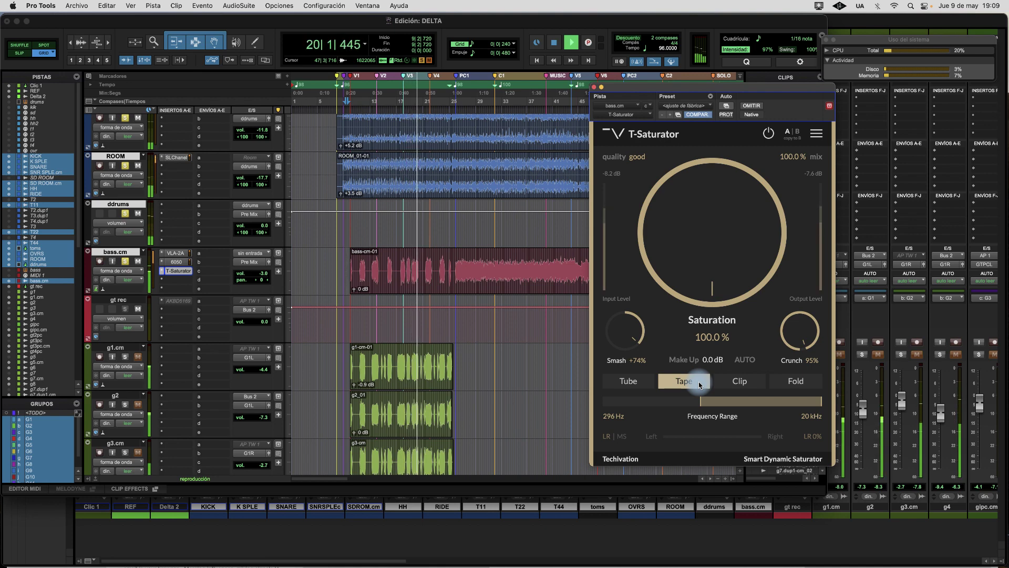
{"action": "left_click", "coordinate": [744, 383]}
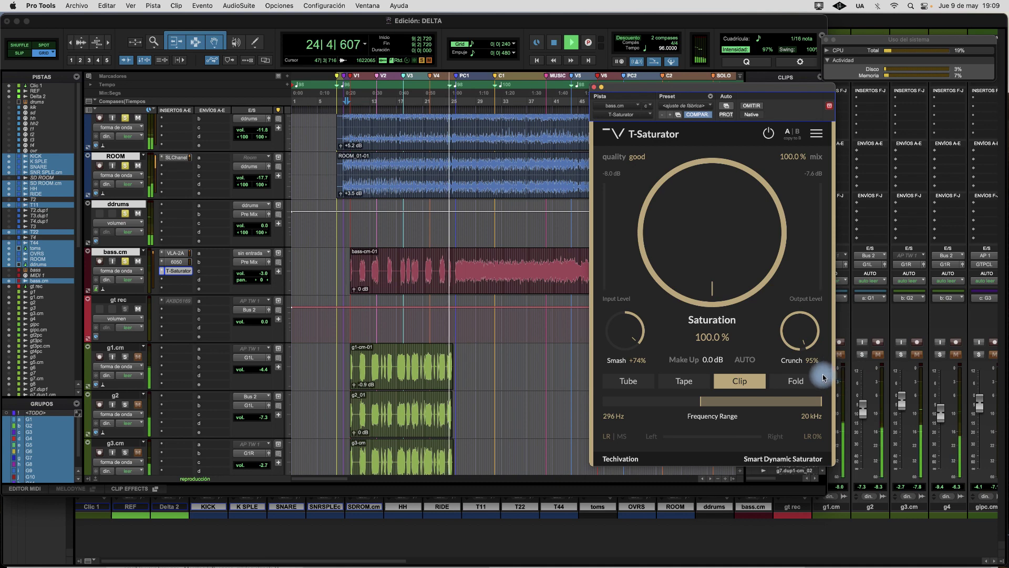
{"action": "left_click", "coordinate": [801, 384]}
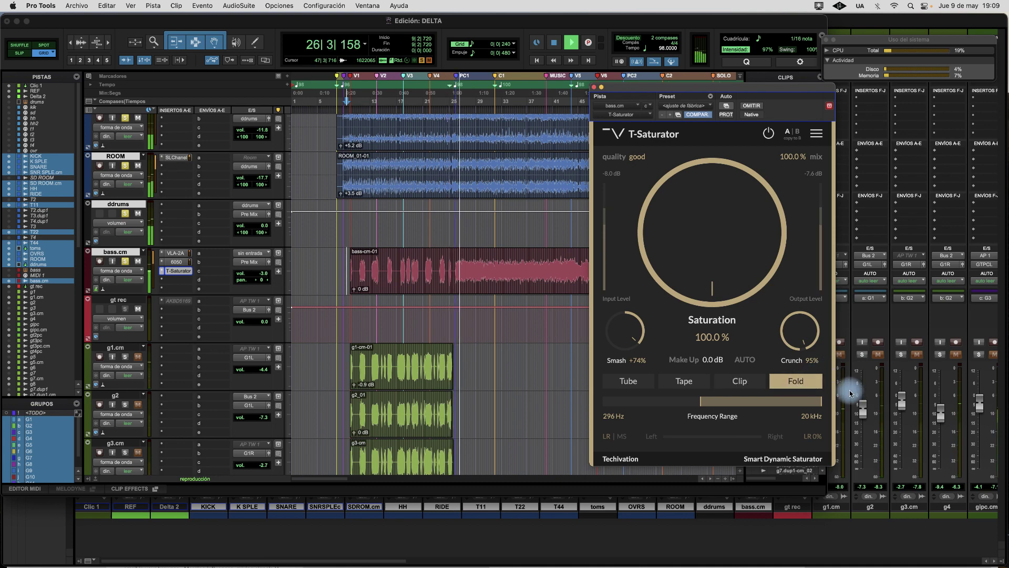
{"action": "left_click", "coordinate": [750, 383]}
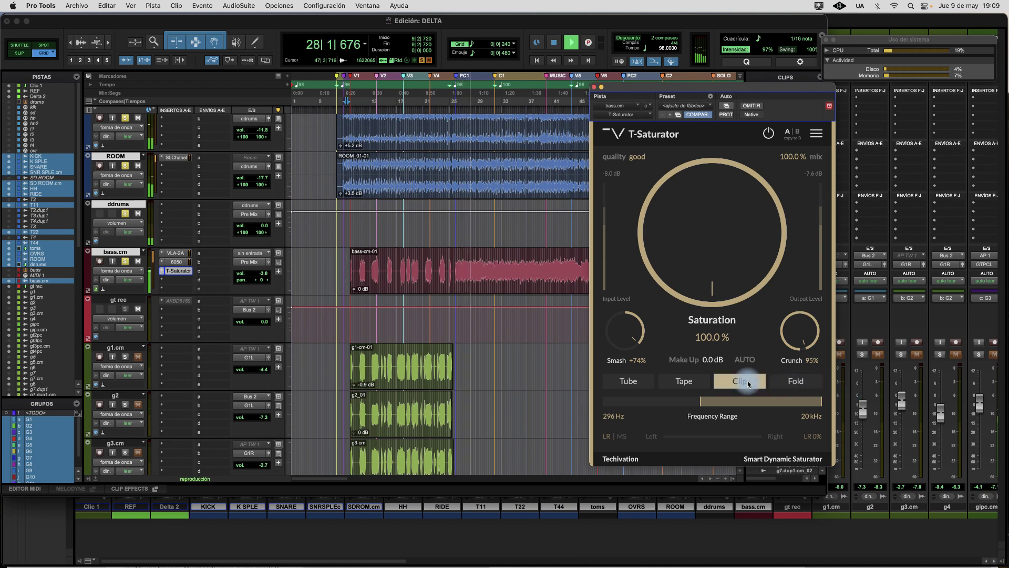
{"action": "left_click", "coordinate": [684, 385]}
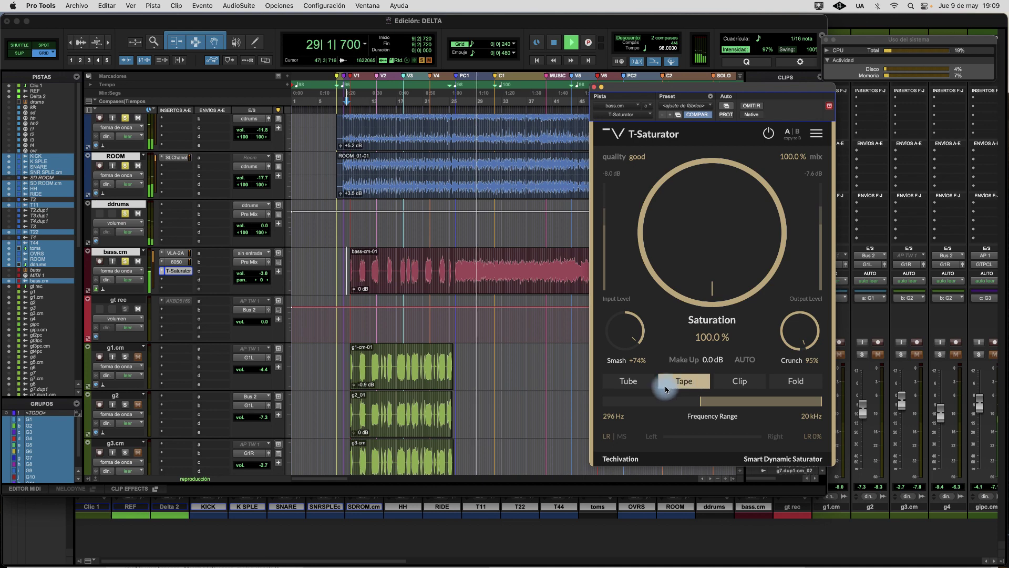
{"action": "left_click", "coordinate": [636, 383]}
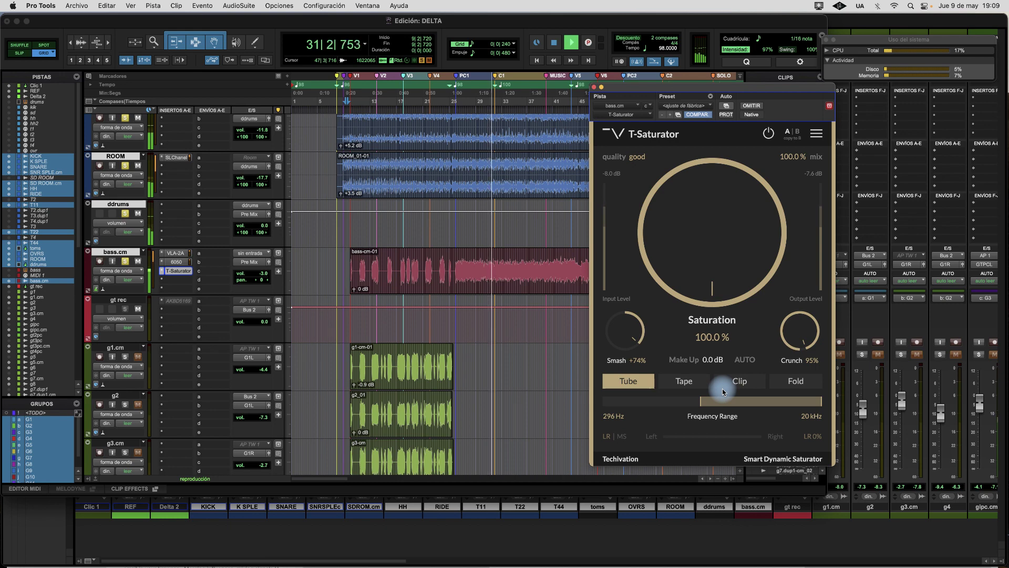
Compare the Tape and Clip modes on the bass, leave T-Saturator set to Tape and stop playback.
{"action": "left_click", "coordinate": [686, 382]}
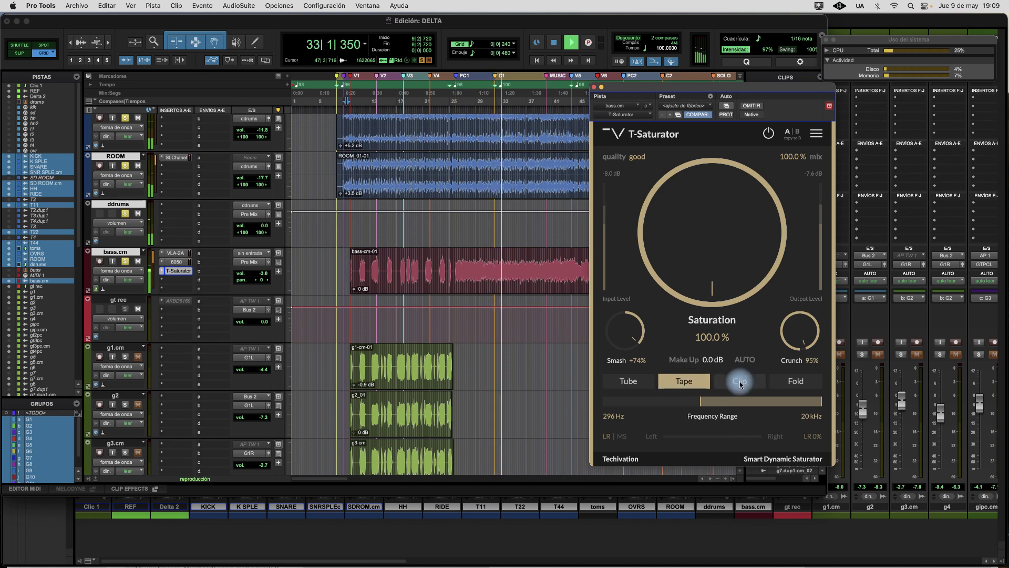
{"action": "left_click", "coordinate": [740, 383]}
{"action": "left_click", "coordinate": [687, 382]}
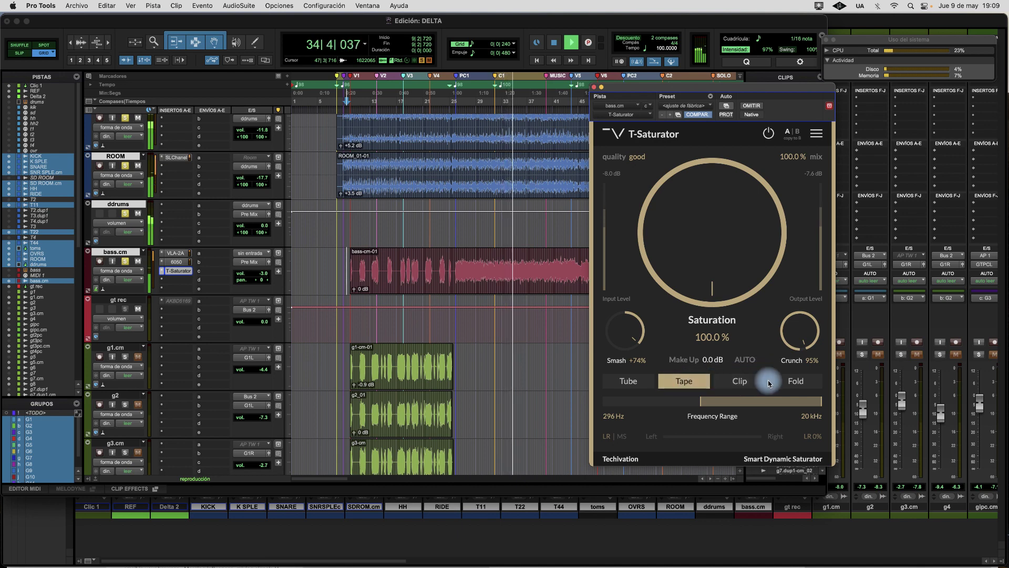
{"action": "key", "text": "space"}
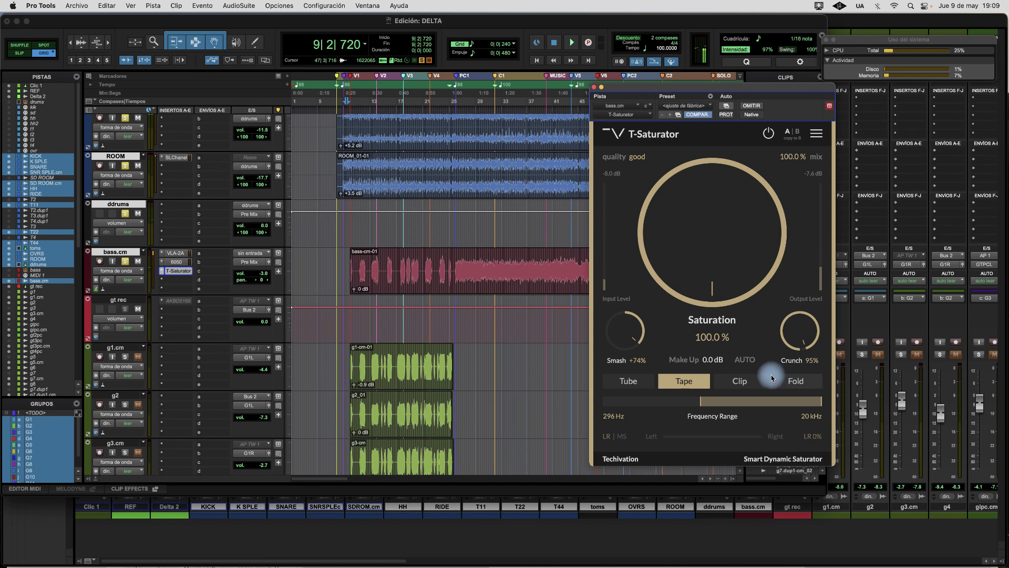
Extend the lower limit of T-Saturator's frequency range down to 10 Hz, and raise it to 168 Hz.
{"action": "left_click_drag", "start_coordinate": [716, 256], "coordinate": [721, 220]}
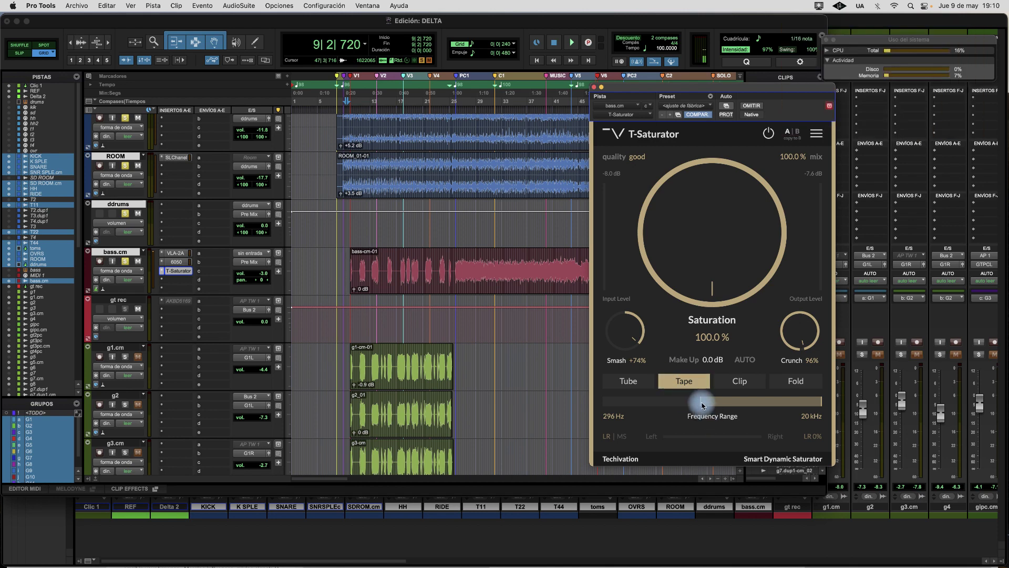
{"action": "left_click_drag", "start_coordinate": [702, 404], "coordinate": [596, 404]}
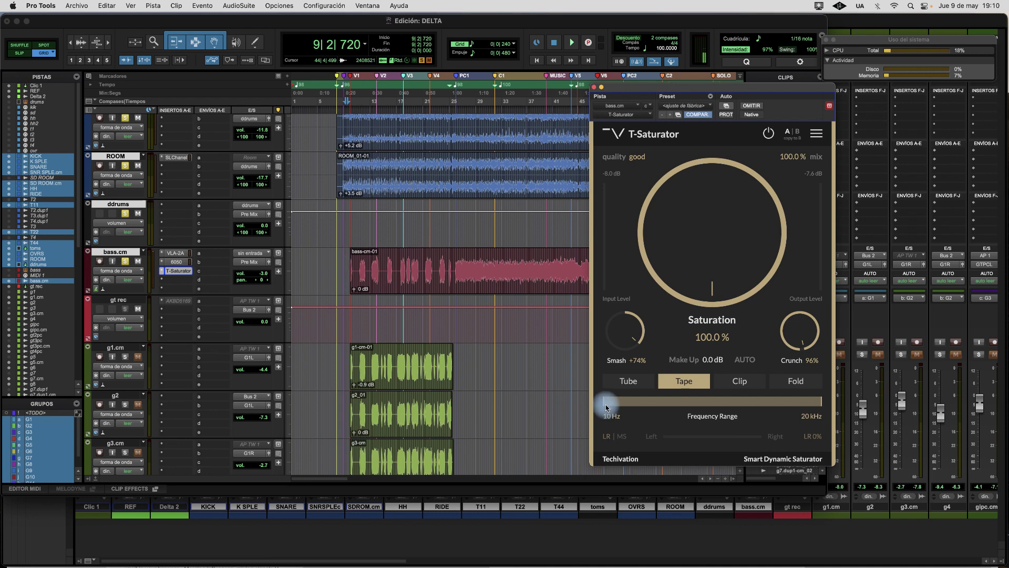
{"action": "left_click_drag", "start_coordinate": [631, 409], "coordinate": [677, 406]}
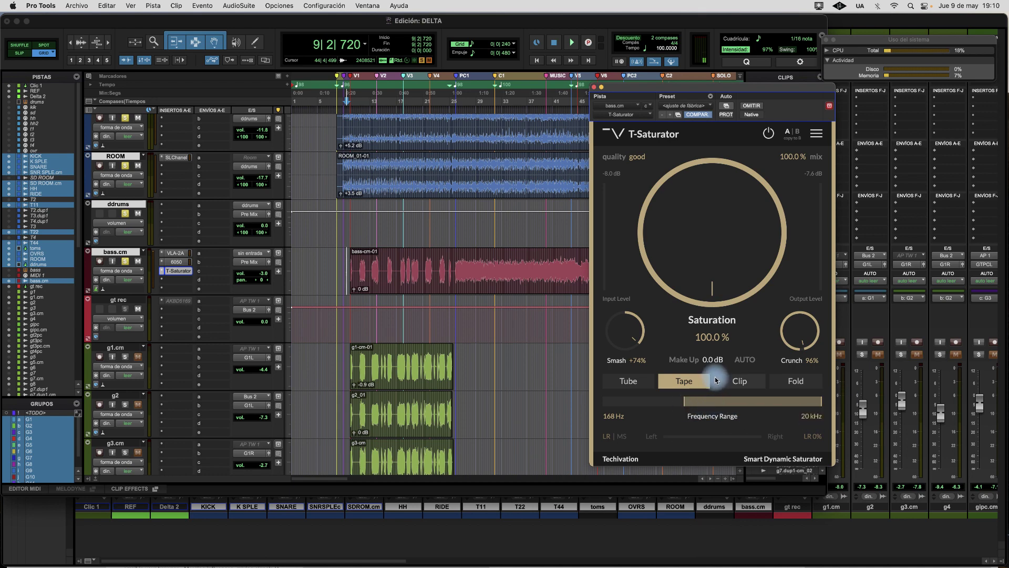
Play the sustained bass part from bar 26 and sweep the frequency range's lower limit from 10 Hz up to 440 Hz.
{"action": "left_click", "coordinate": [457, 263]}
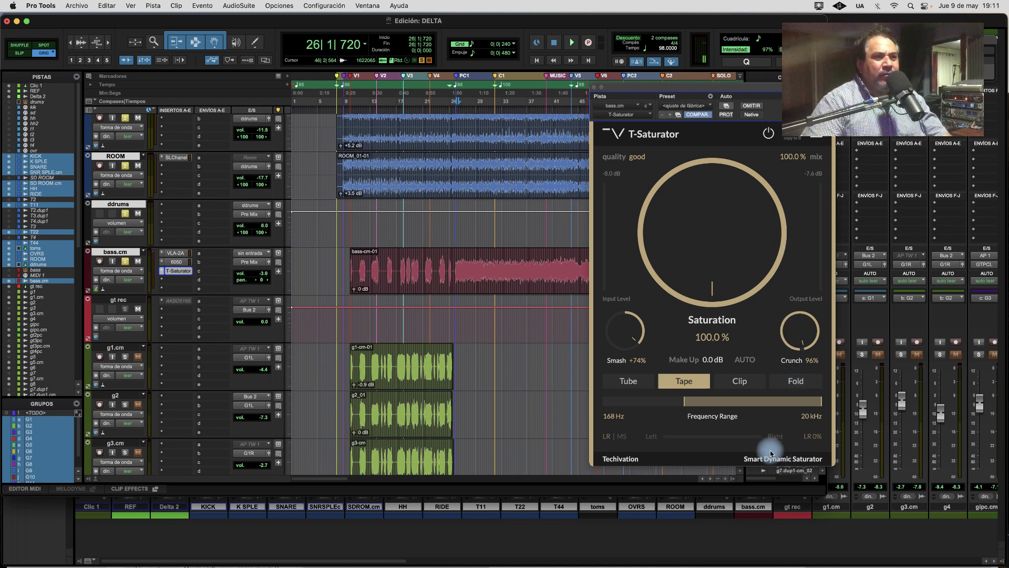
{"action": "key", "text": "space"}
{"action": "left_click_drag", "start_coordinate": [686, 405], "coordinate": [586, 407]}
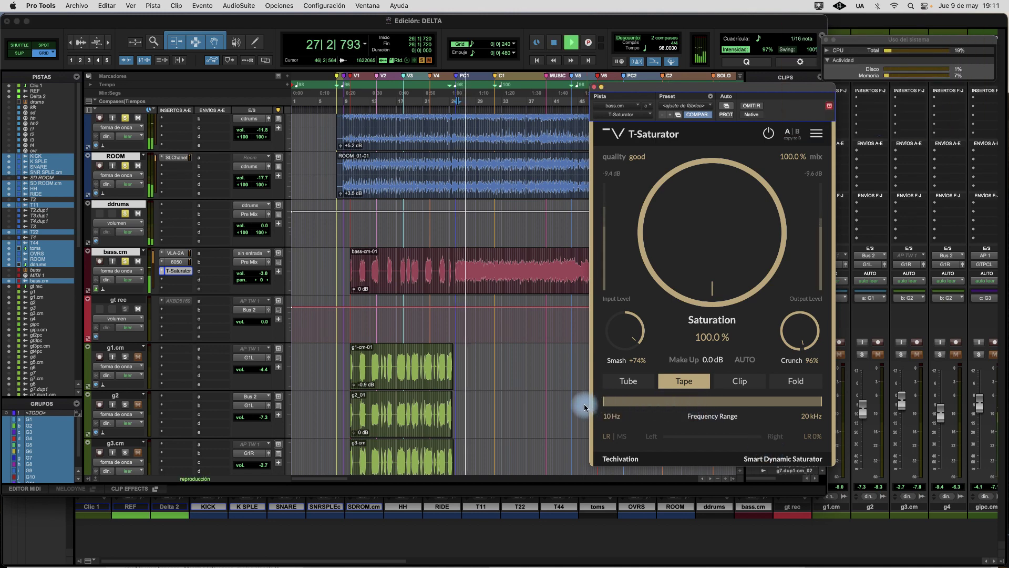
{"action": "left_click_drag", "start_coordinate": [637, 407], "coordinate": [715, 405]}
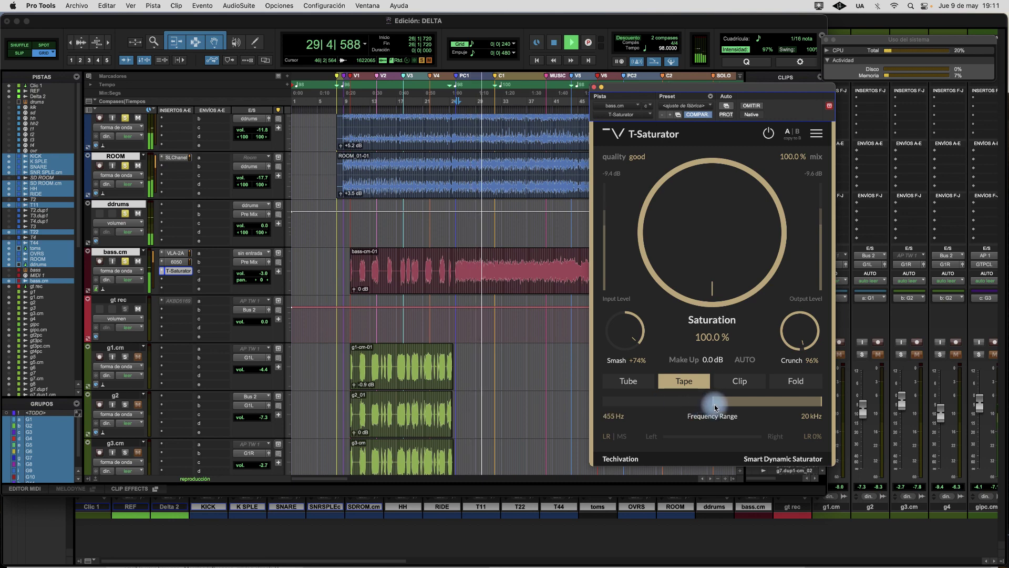
{"action": "left_click_drag", "start_coordinate": [715, 405], "coordinate": [714, 405]}
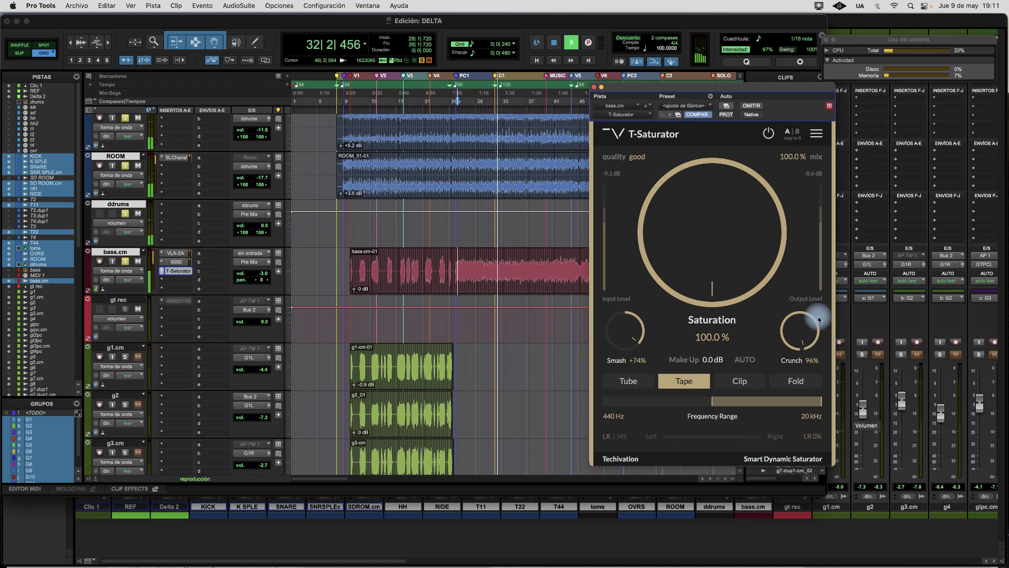
Compare the bass with T-Saturator bypassed and active, set the lower frequency limit to 417 Hz and stop playback.
{"action": "left_click", "coordinate": [751, 106]}
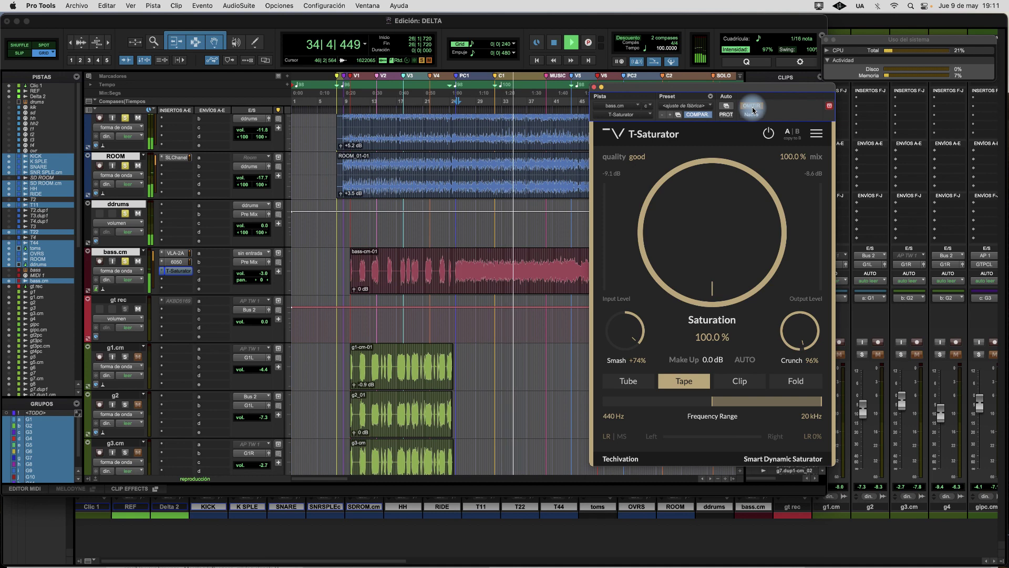
{"action": "left_click", "coordinate": [751, 105]}
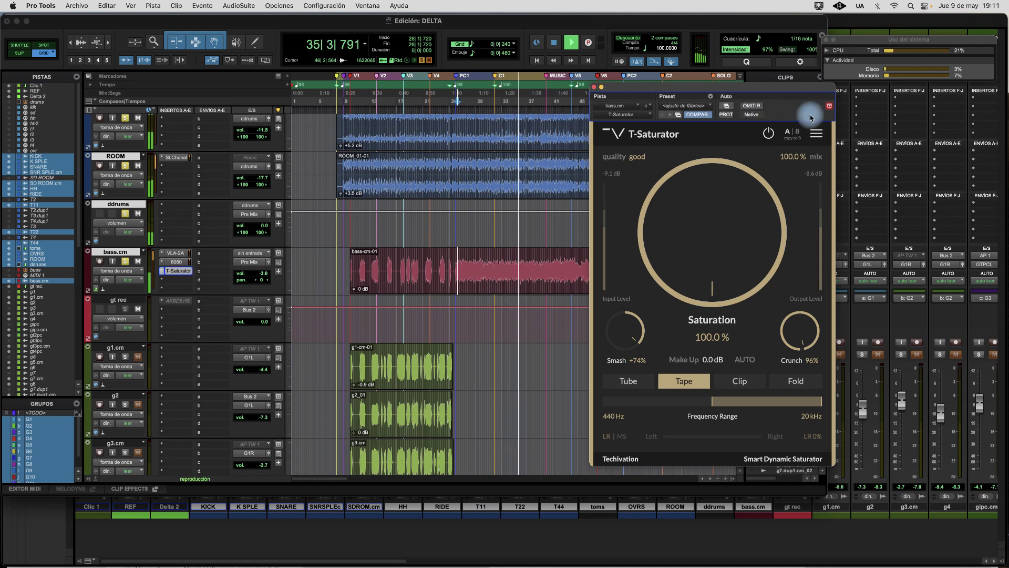
{"action": "left_click_drag", "start_coordinate": [709, 404], "coordinate": [712, 406]}
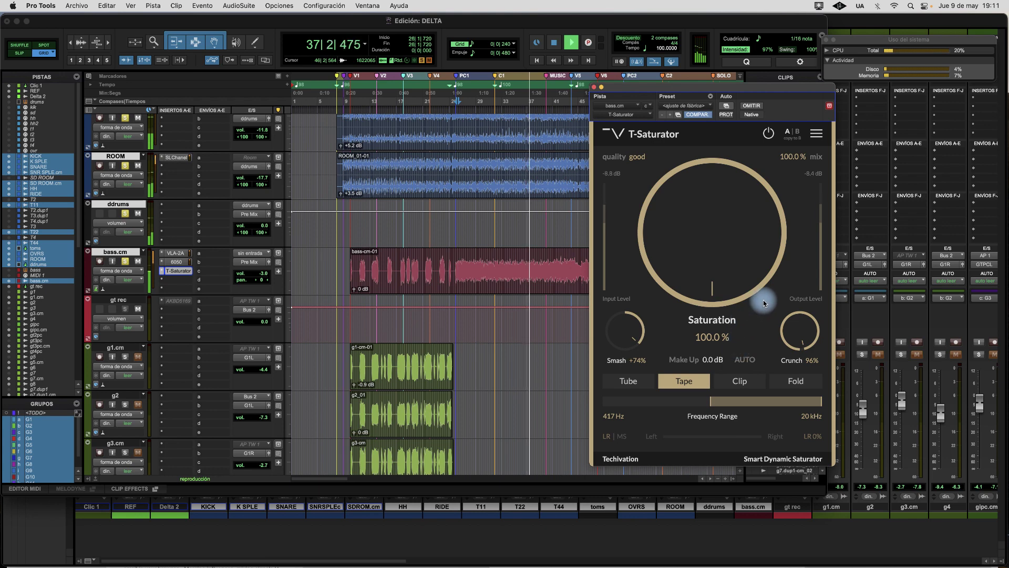
{"action": "key", "text": "space"}
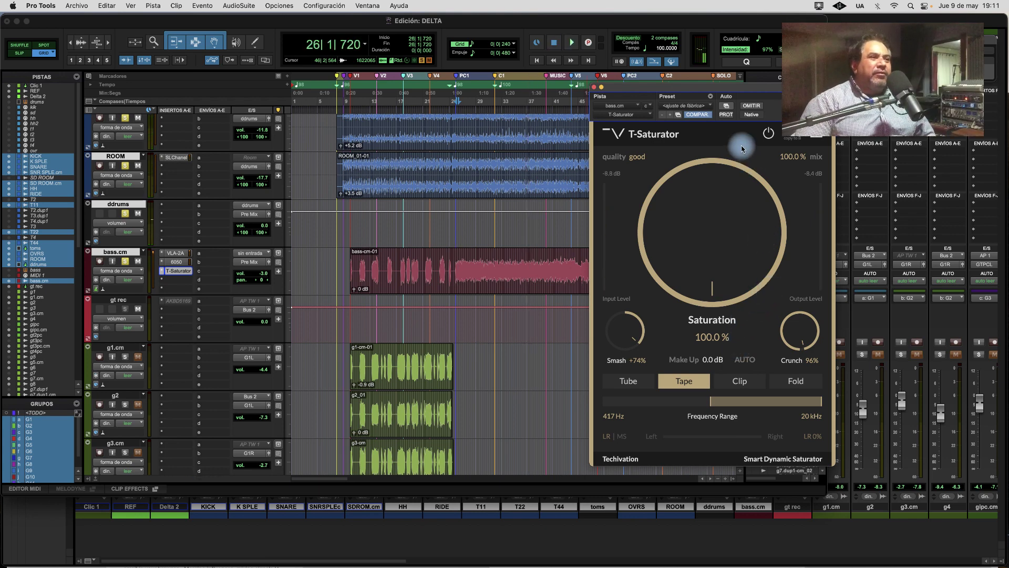
Switch to the Mix window and move the T-Saturator window away from the drum channels.
{"action": "left_click_drag", "start_coordinate": [757, 91], "coordinate": [740, 48]}
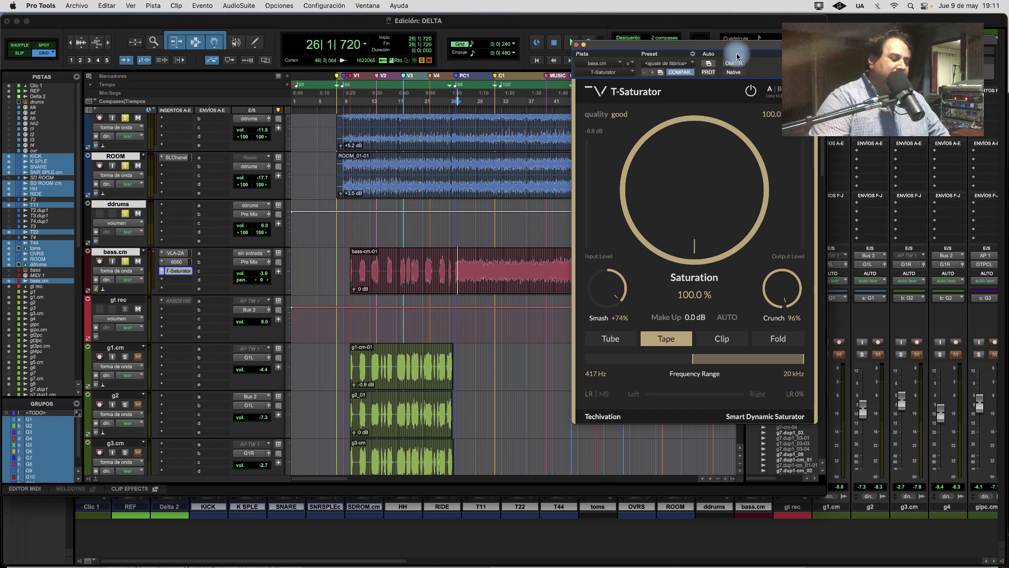
{"action": "key", "text": "super+equal"}
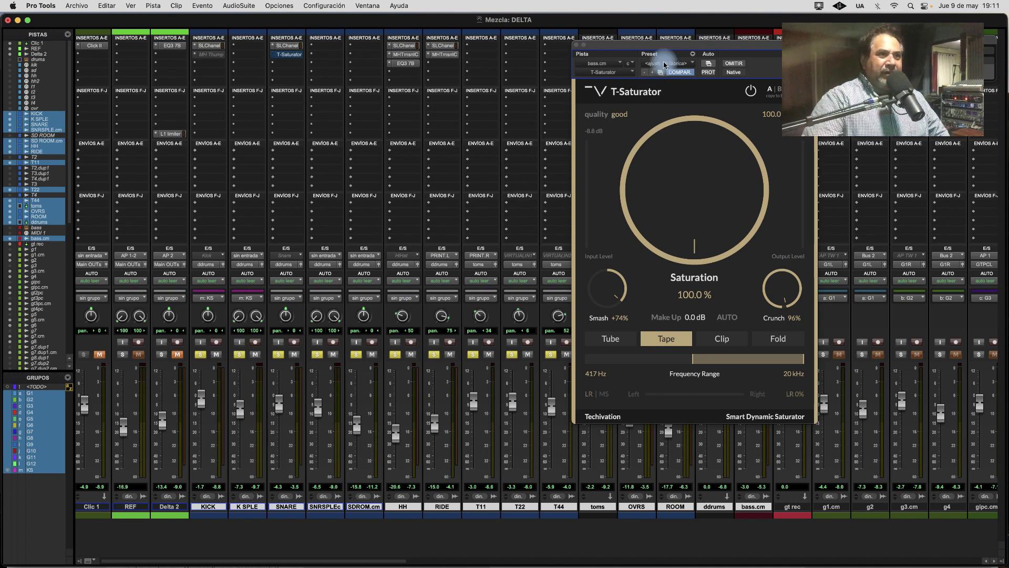
{"action": "left_click_drag", "start_coordinate": [694, 45], "coordinate": [780, 64]}
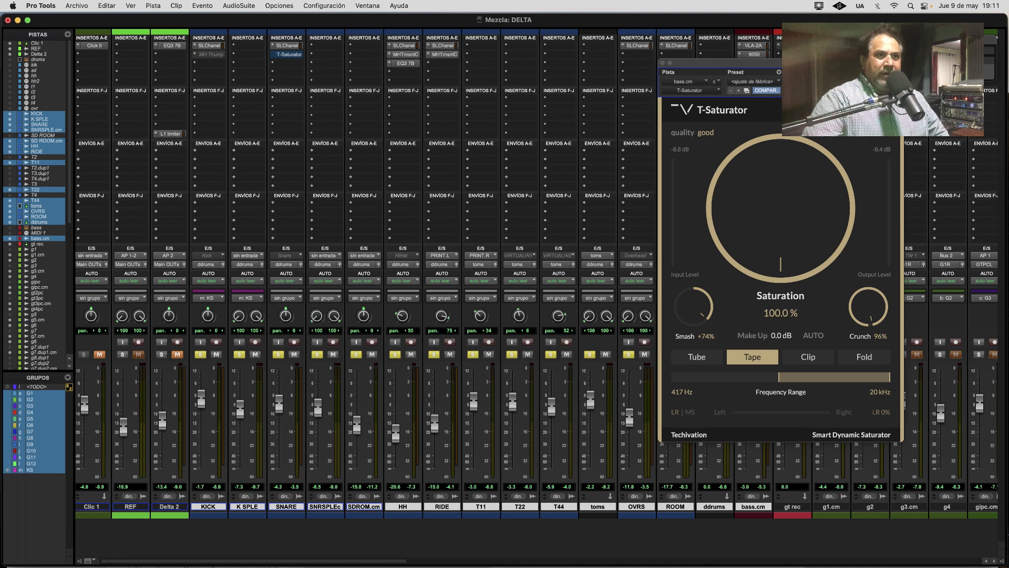
Clear the solo on all tracks to play the full mix, keeping the T-Saturator window clear of the bass.cm solo control.
{"action": "left_click_drag", "start_coordinate": [801, 63], "coordinate": [907, 75]}
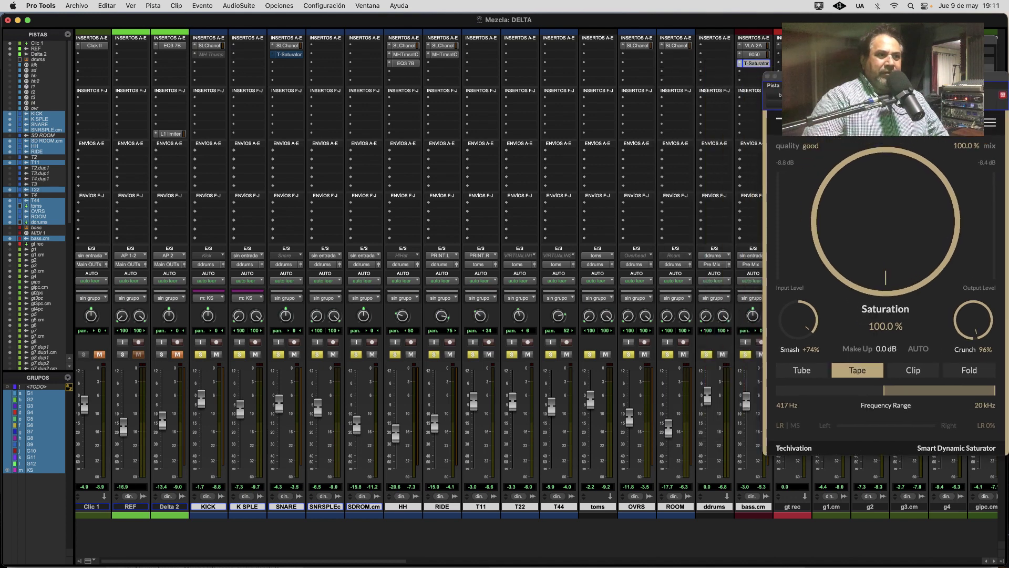
{"action": "left_click", "coordinate": [745, 356], "text": "alt"}
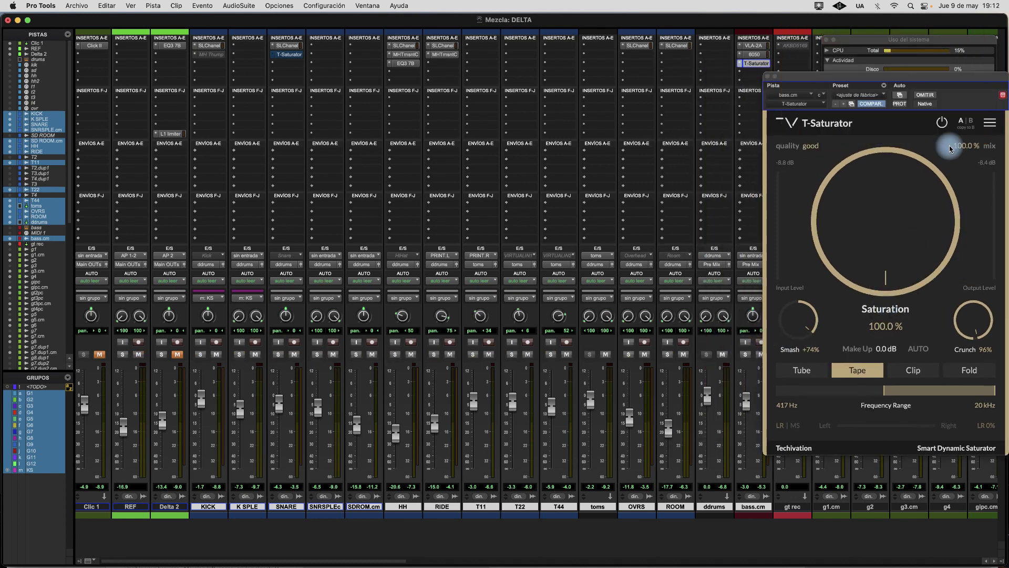
{"action": "left_click_drag", "start_coordinate": [909, 78], "coordinate": [791, 70]}
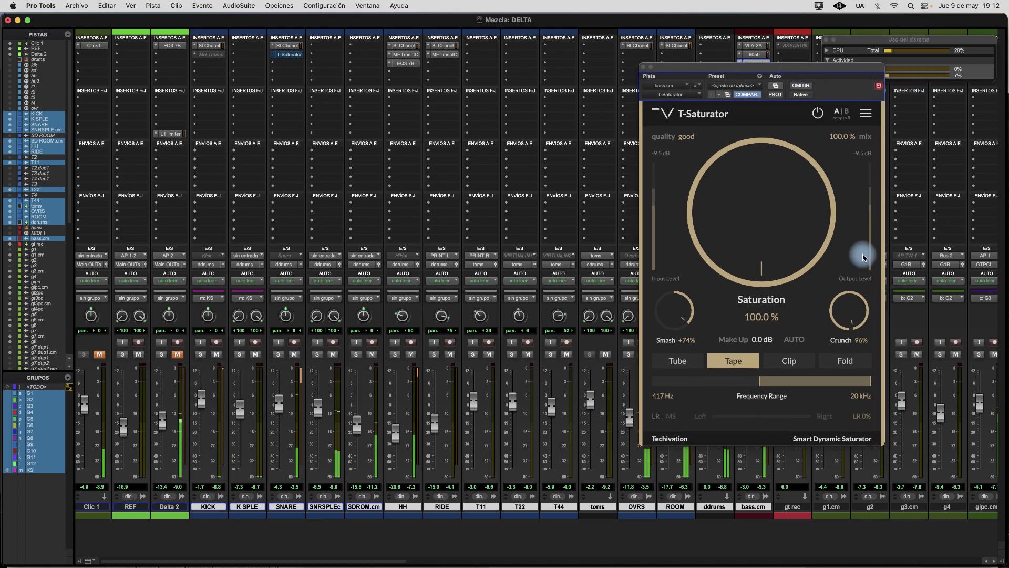
Place the T-Saturator window over the drum channels and compare the bass in the full mix with the plug-in bypassed and active.
{"action": "left_click_drag", "start_coordinate": [796, 73], "coordinate": [559, 37]}
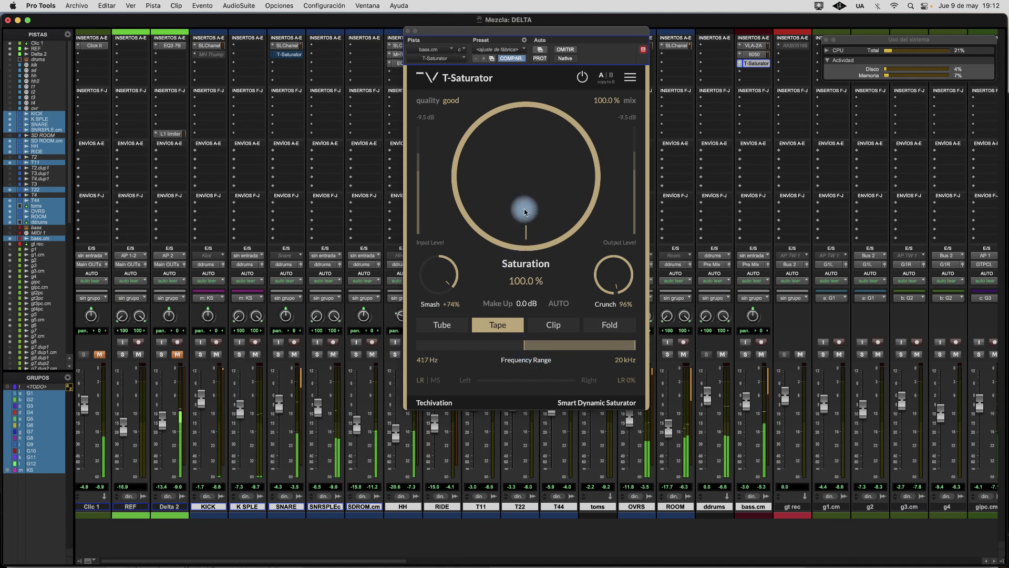
{"action": "left_click", "coordinate": [565, 50]}
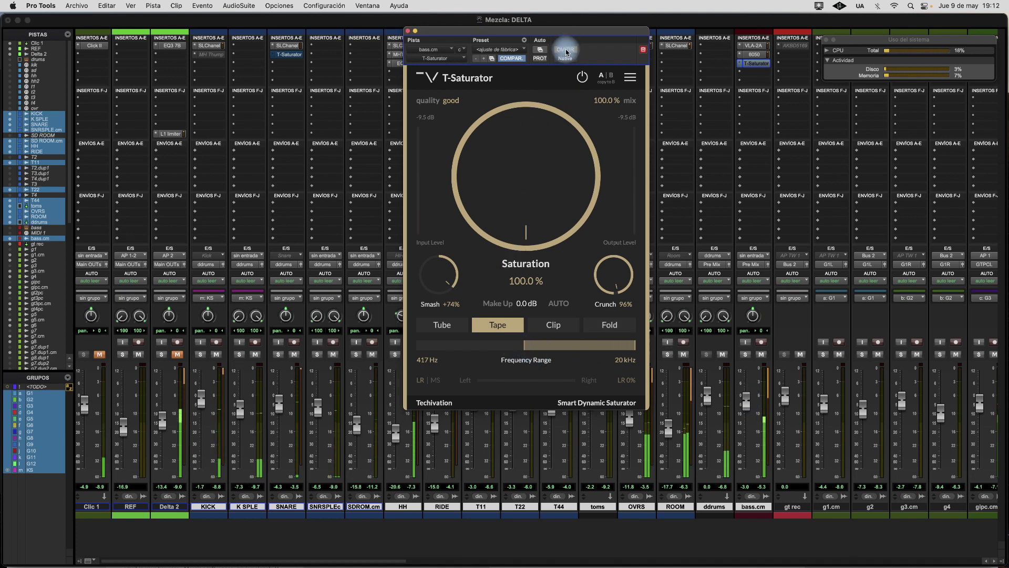
{"action": "left_click", "coordinate": [565, 50]}
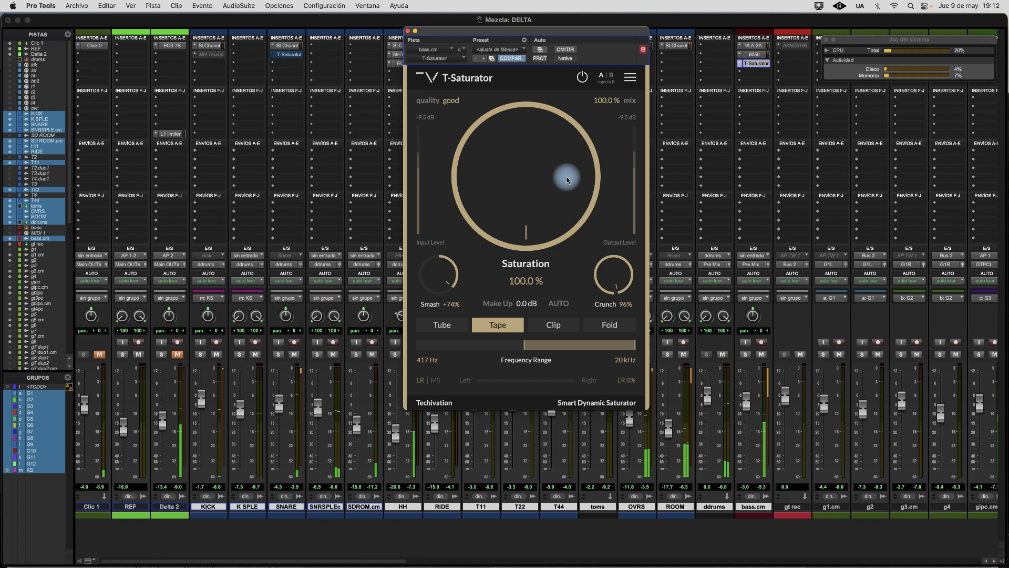
Raise the bass.cm fader slightly in the full mix and solo the bass.cm track again.
{"action": "left_click_drag", "start_coordinate": [750, 409], "coordinate": [749, 403]}
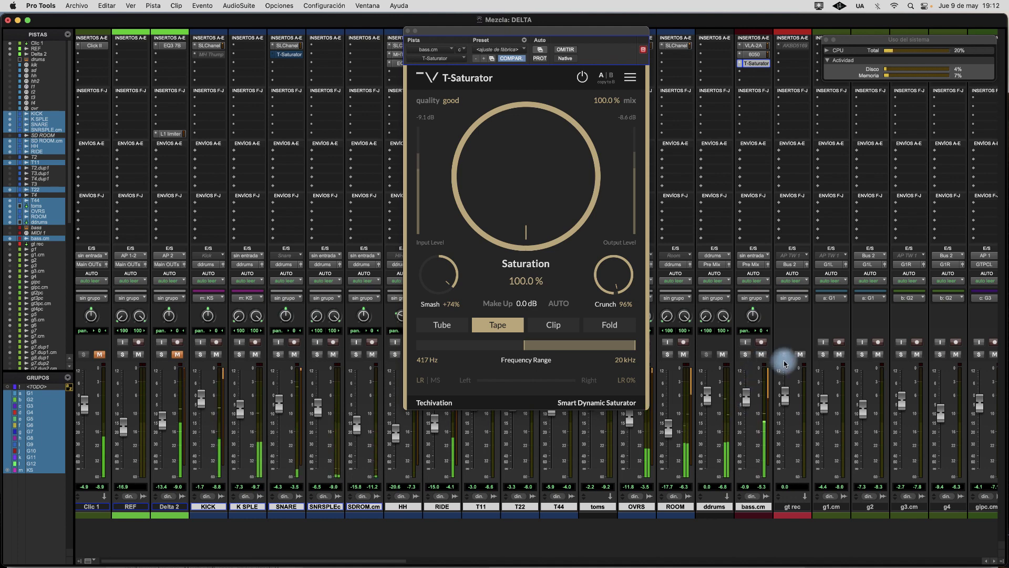
{"action": "left_click", "coordinate": [744, 355]}
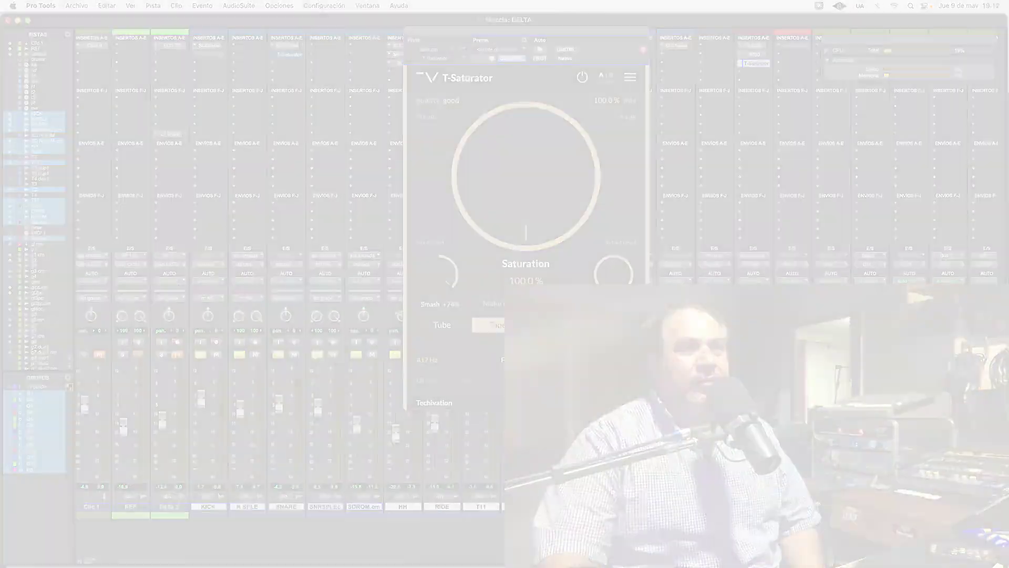
{"action": "key", "text": "F11"}
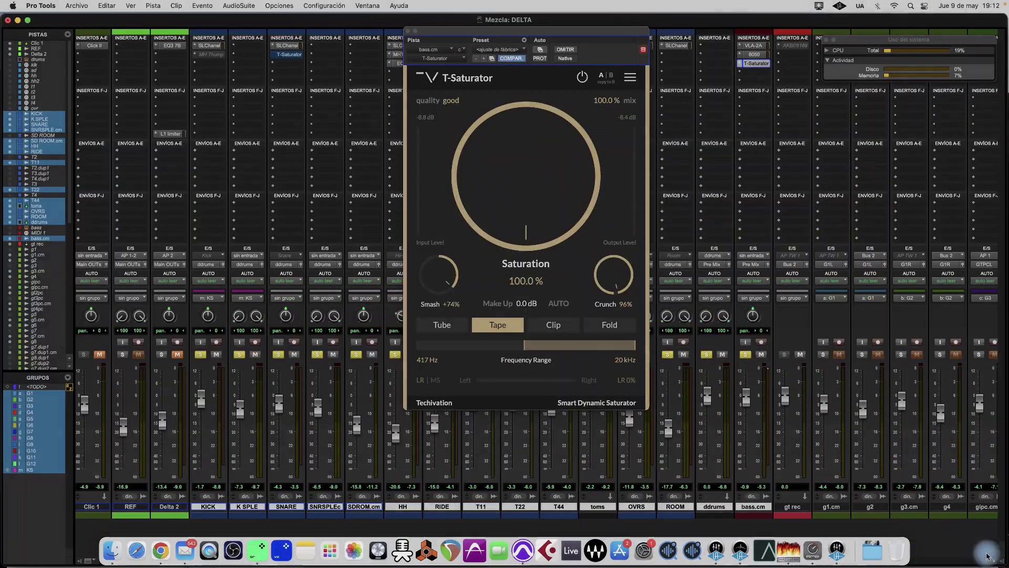